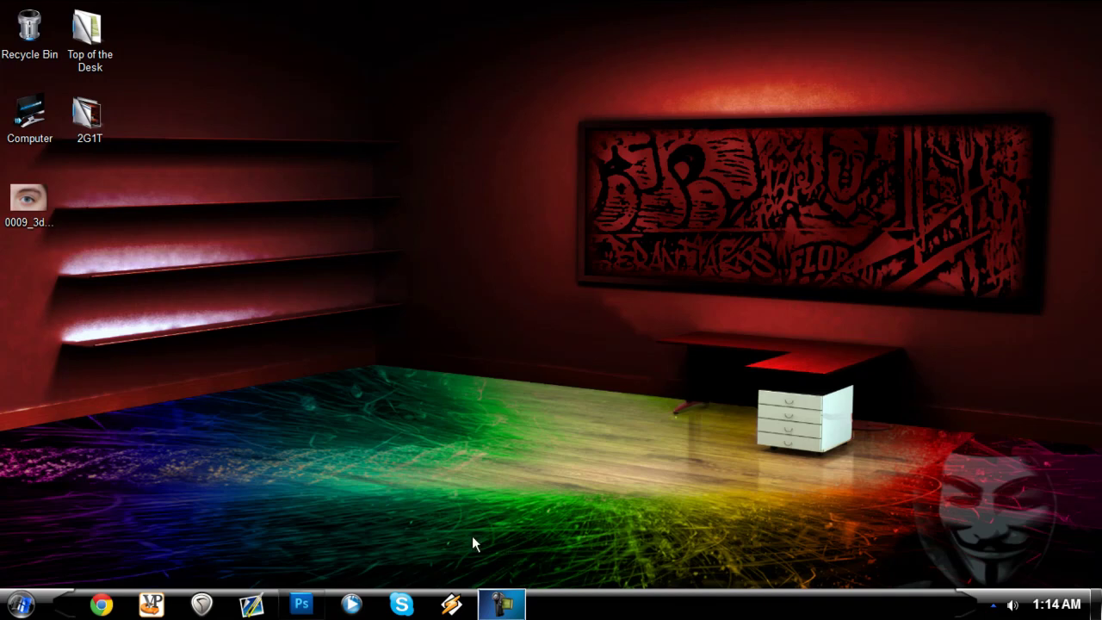
Step: Bring the Photoshop window back into view from the taskbar
{"action": "left_click", "coordinate": [306, 609]}
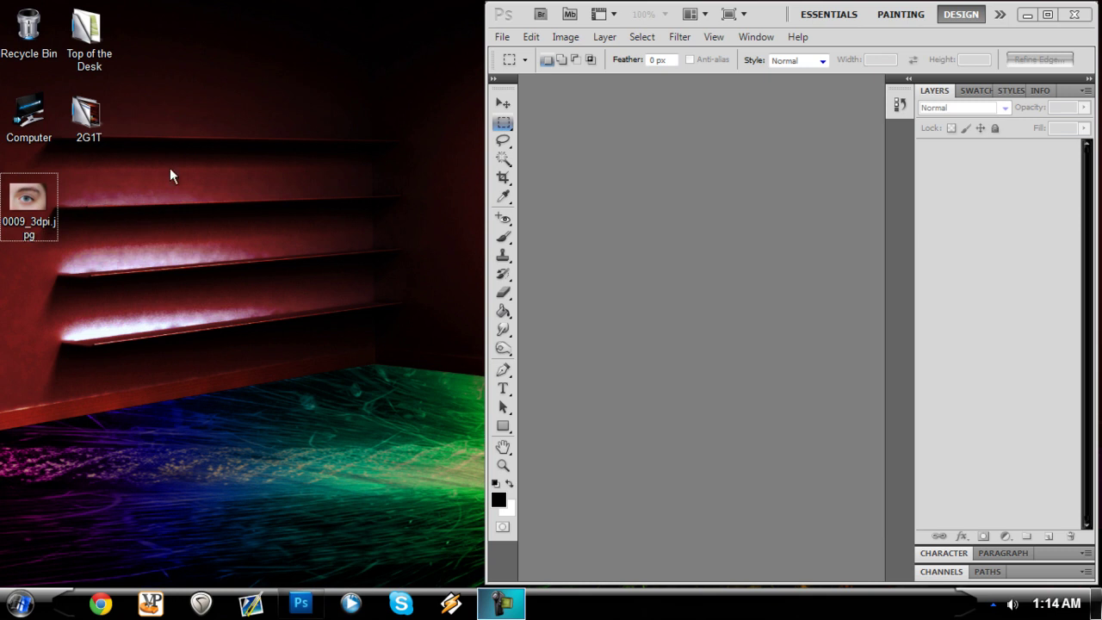
Step: Open the eye photo maximized and fit on screen, and duplicate Background as Layer 1
{"action": "left_click_drag", "start_coordinate": [31, 202], "coordinate": [727, 363]}
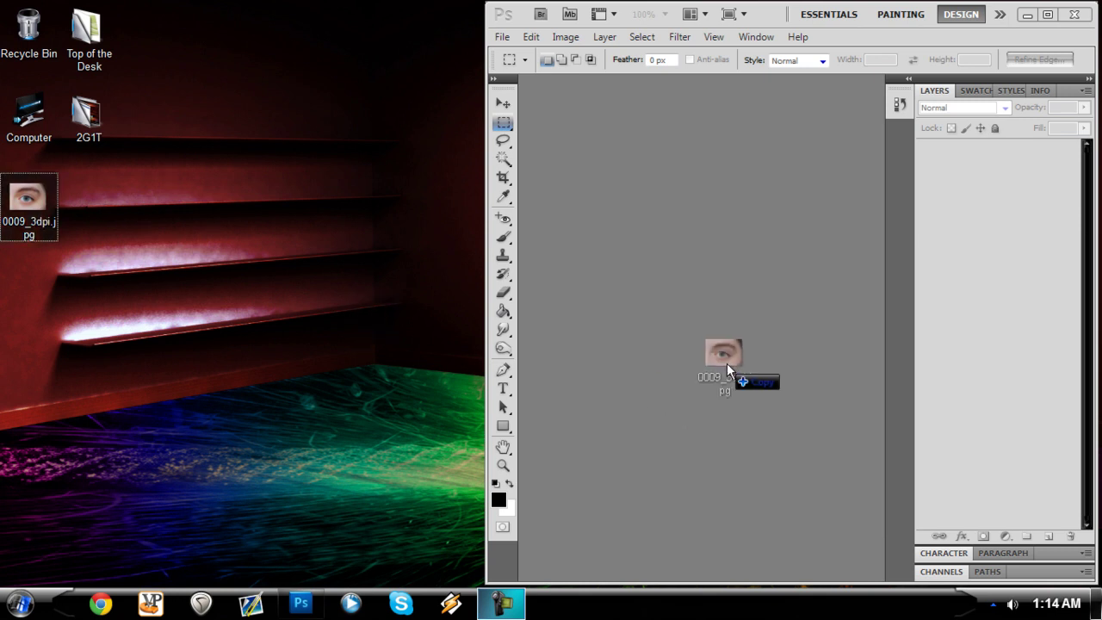
{"action": "left_click", "coordinate": [1047, 14]}
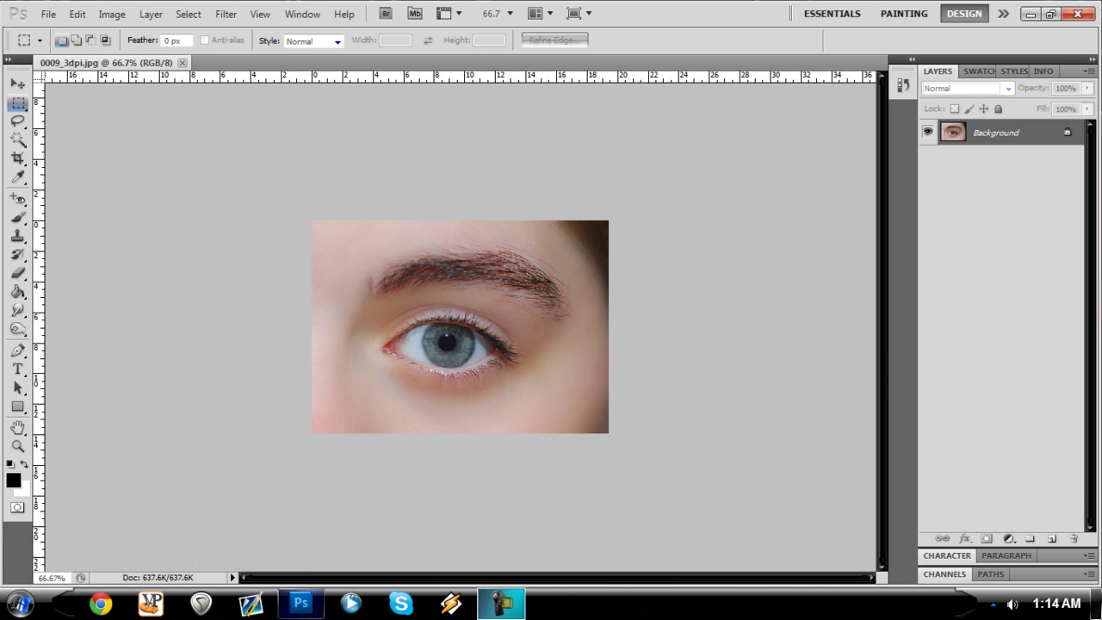
{"action": "left_click", "coordinate": [18, 446]}
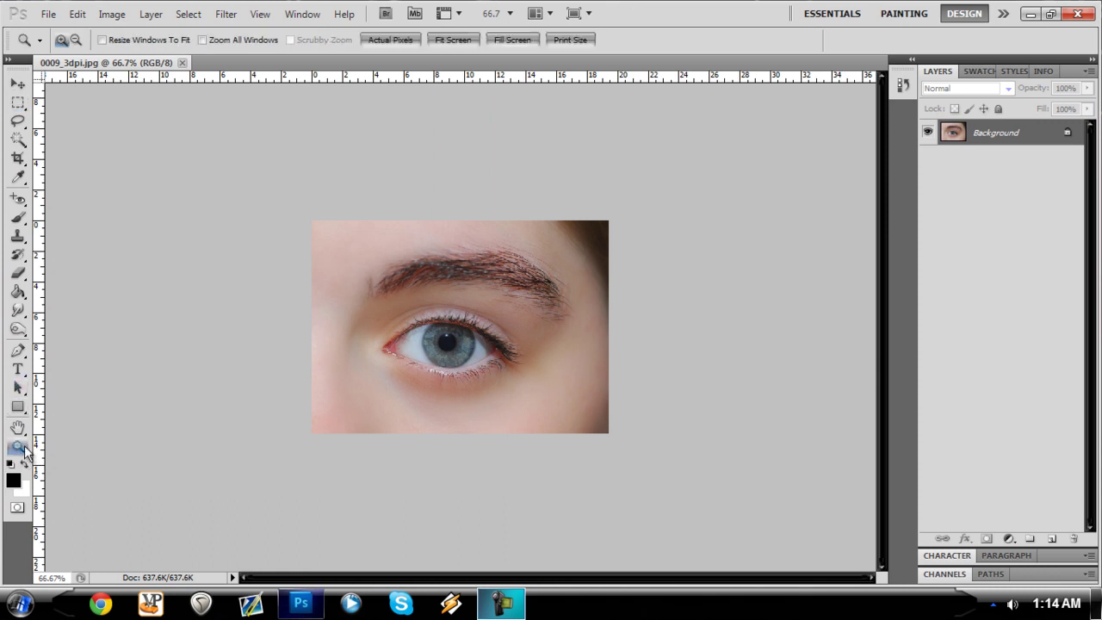
{"action": "right_click", "coordinate": [476, 303]}
{"action": "left_click", "coordinate": [517, 316]}
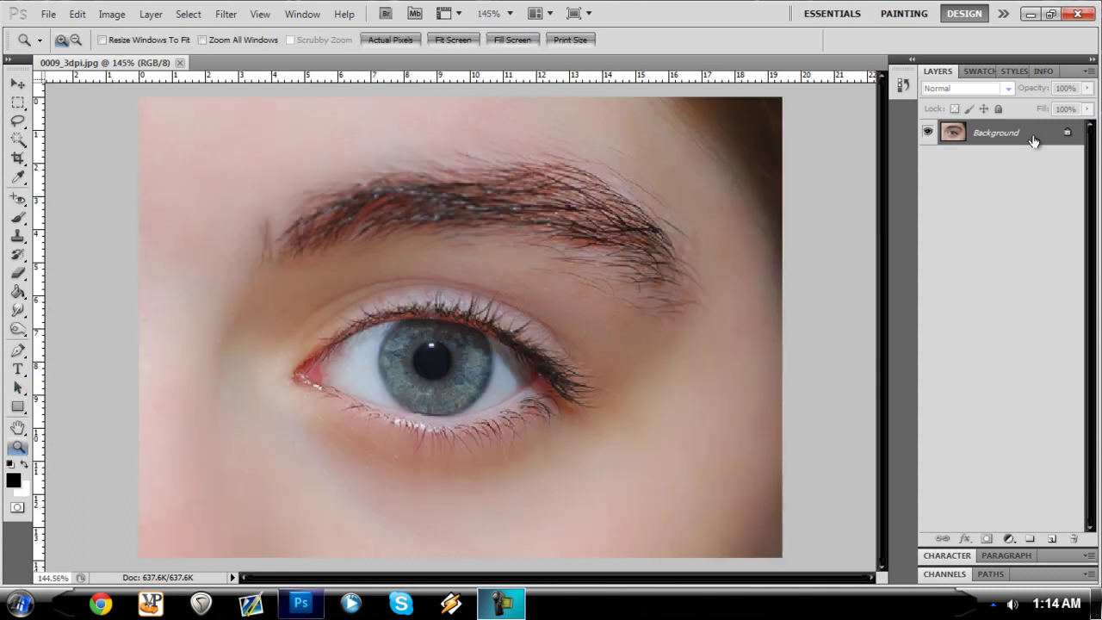
{"action": "key", "text": "ctrl+j"}
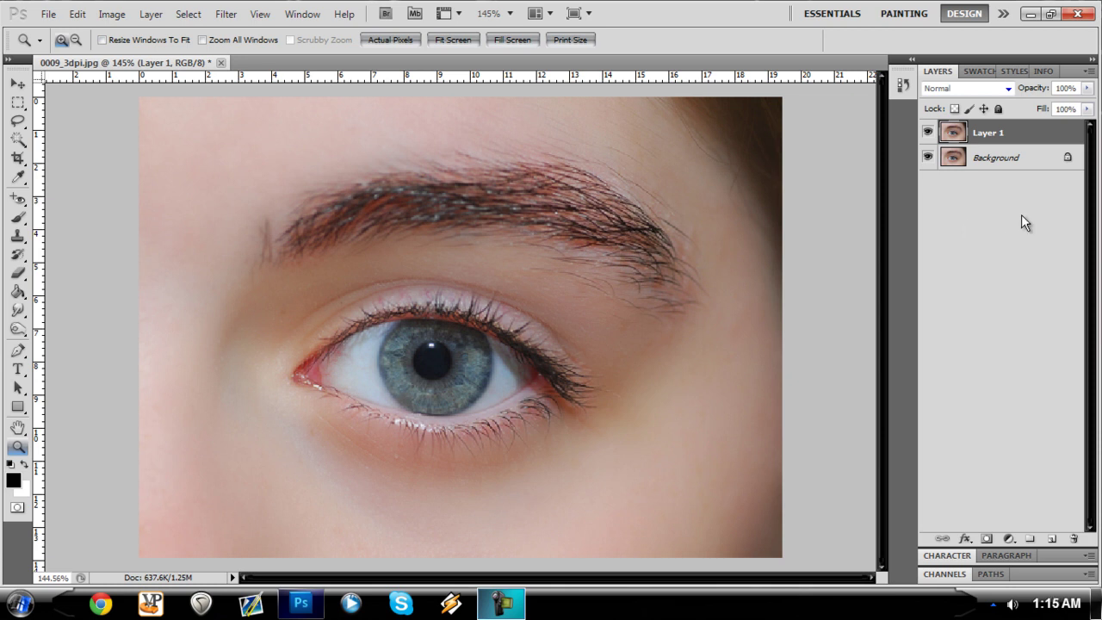
Step: Hide Background, add an empty Layer 2, and set the foreground colour to green #01850d
{"action": "left_click", "coordinate": [928, 159]}
{"action": "left_click", "coordinate": [1051, 539]}
{"action": "left_click", "coordinate": [14, 482]}
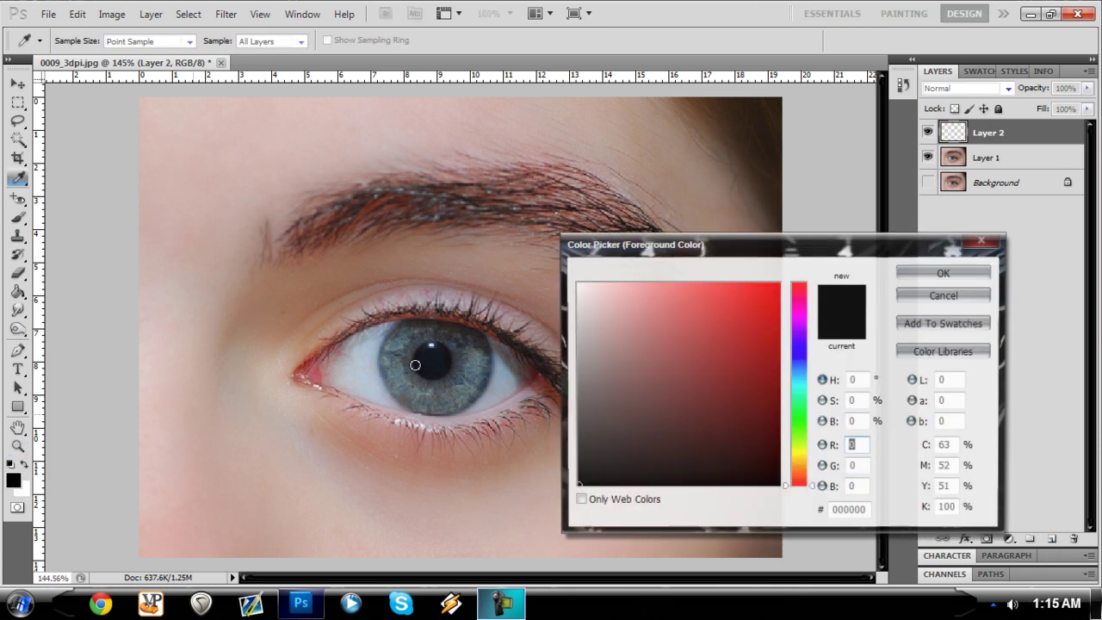
{"action": "left_click", "coordinate": [799, 418]}
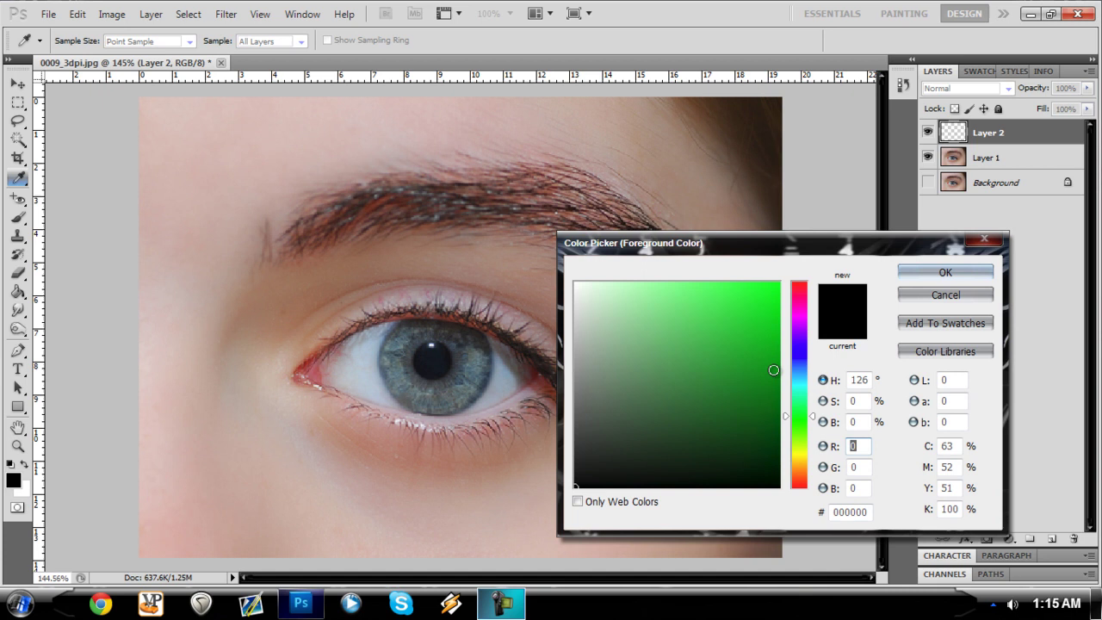
{"action": "left_click", "coordinate": [775, 371]}
{"action": "left_click", "coordinate": [777, 380]}
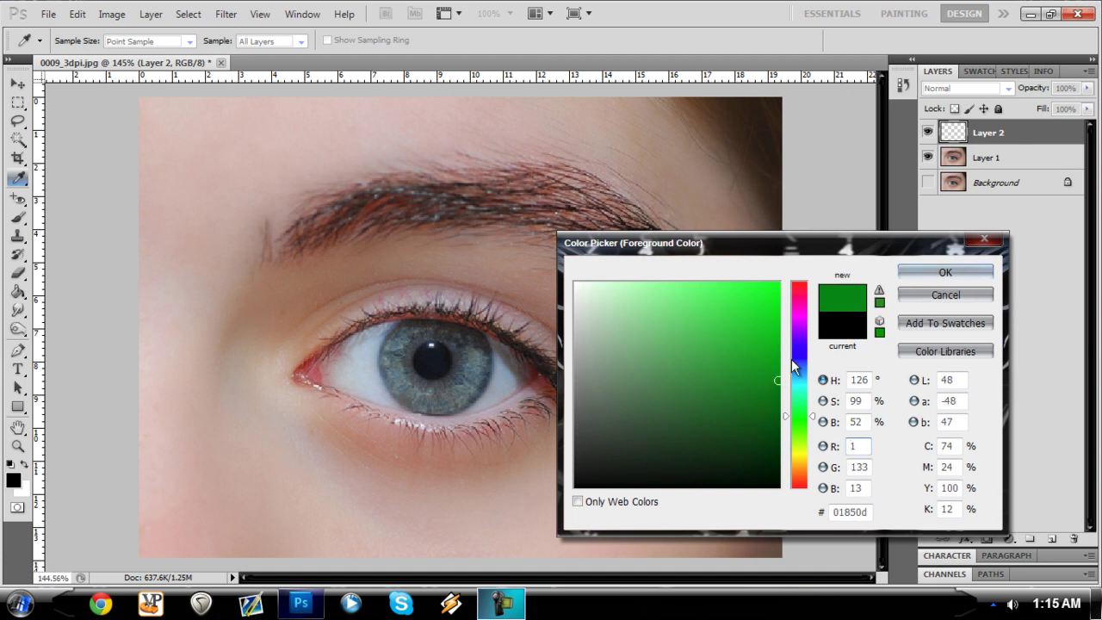
{"action": "left_click", "coordinate": [945, 272]}
Step: Select the Brush tool and zoom in on the eye
{"action": "key", "text": "z"}
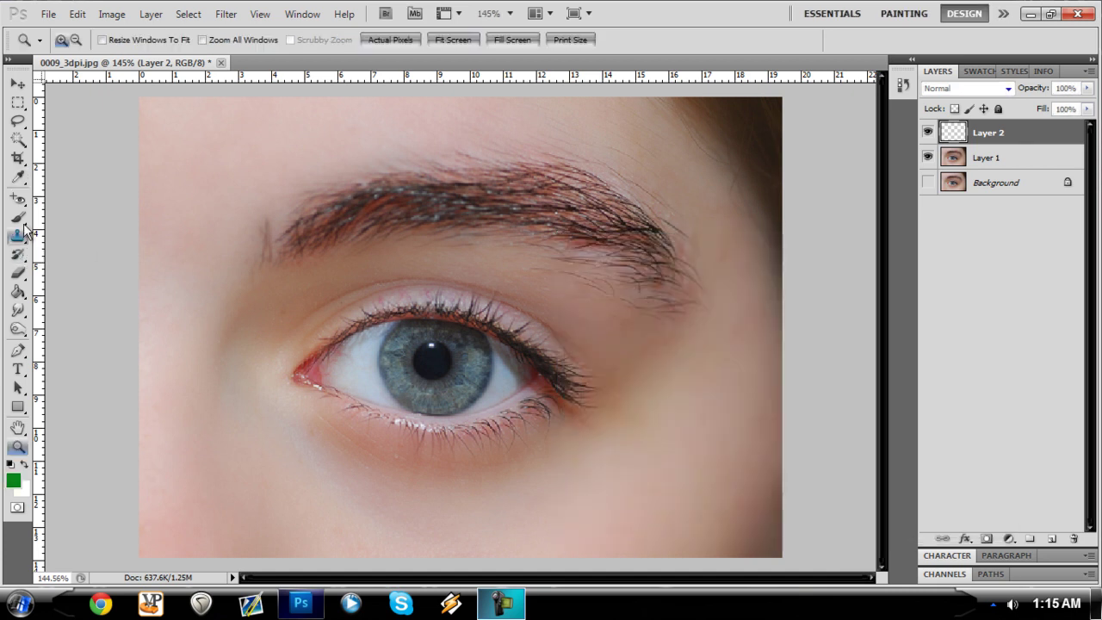
{"action": "left_click", "coordinate": [18, 218]}
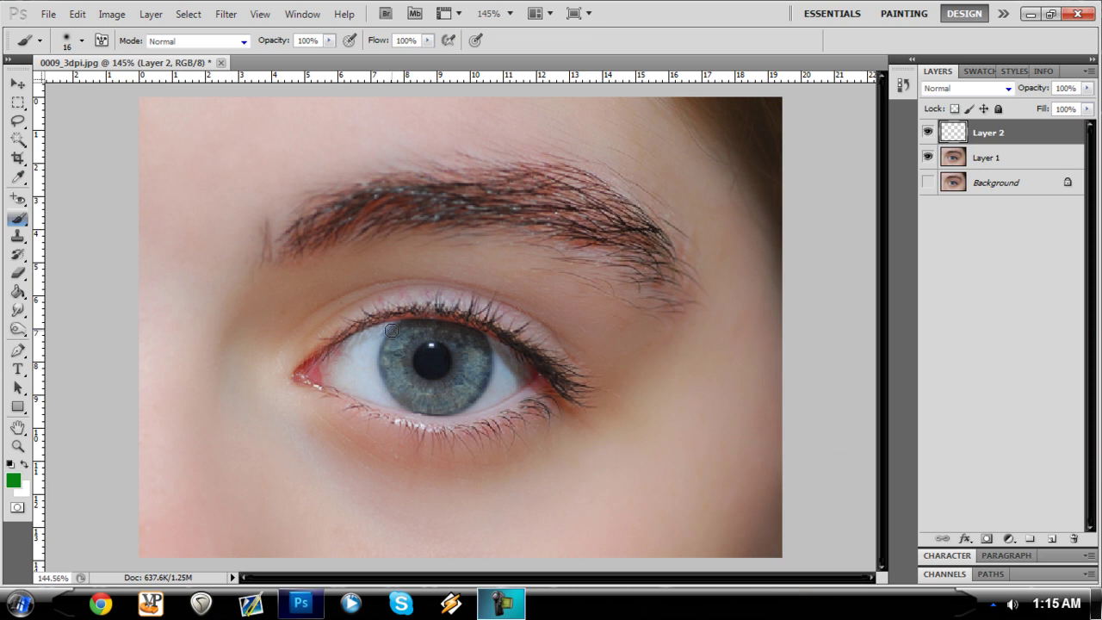
{"action": "scroll", "coordinate": [392, 331], "scroll_direction": "up", "scroll_amount": 1}
{"action": "scroll", "coordinate": [405, 336], "scroll_direction": "up", "scroll_amount": 1}
{"action": "scroll", "coordinate": [422, 343], "scroll_direction": "up", "scroll_amount": 1}
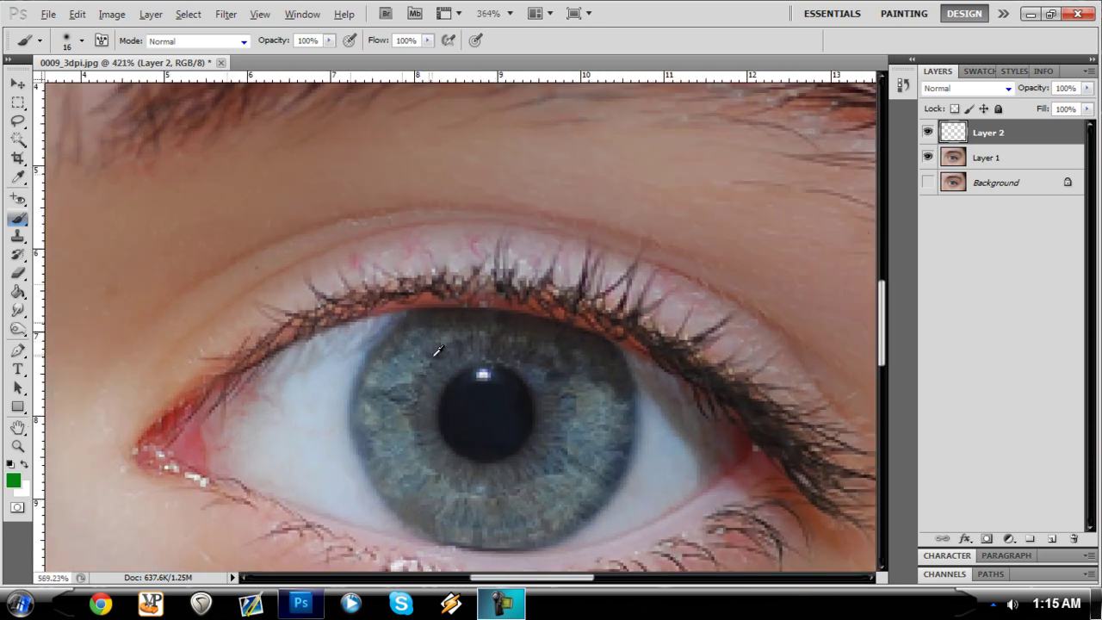
{"action": "scroll", "coordinate": [440, 351], "scroll_direction": "up", "scroll_amount": 1}
{"action": "scroll", "coordinate": [480, 387], "scroll_direction": "down", "scroll_amount": 2}
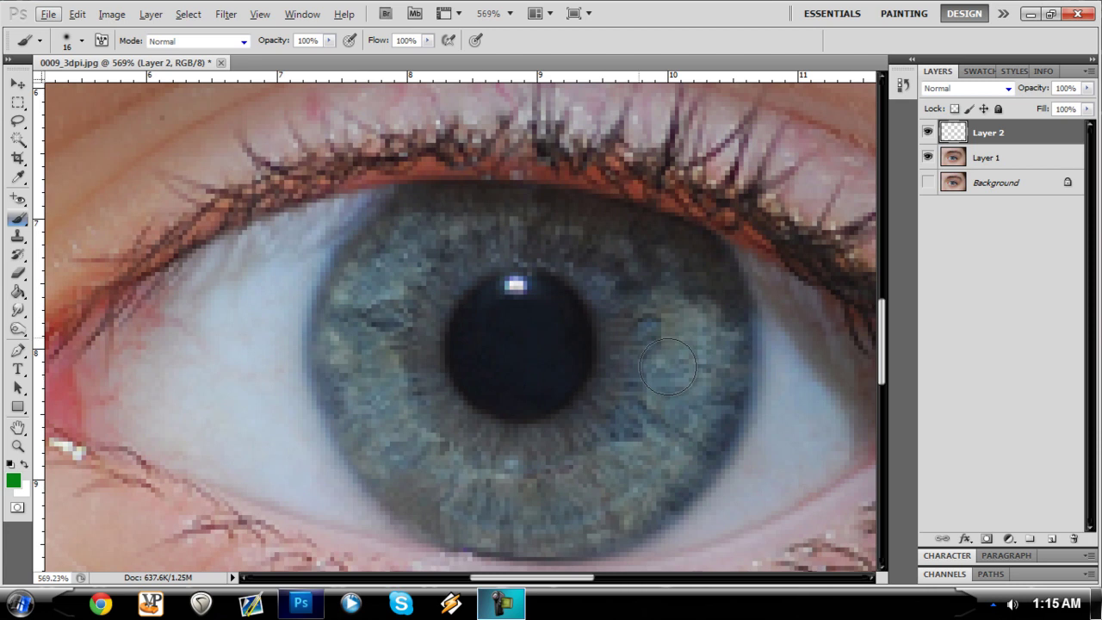
Step: Paint the iris solid green around the pupil on Layer 2, then zoom back out
{"action": "left_click_drag", "start_coordinate": [633, 357], "coordinate": [625, 297]}
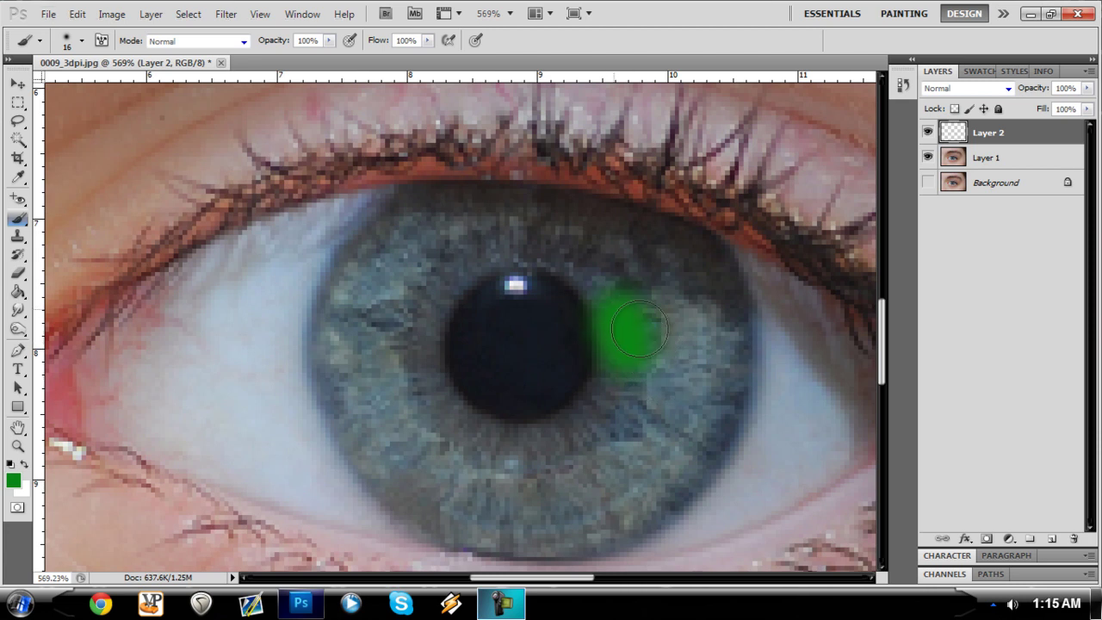
{"action": "key", "text": "ctrl+z"}
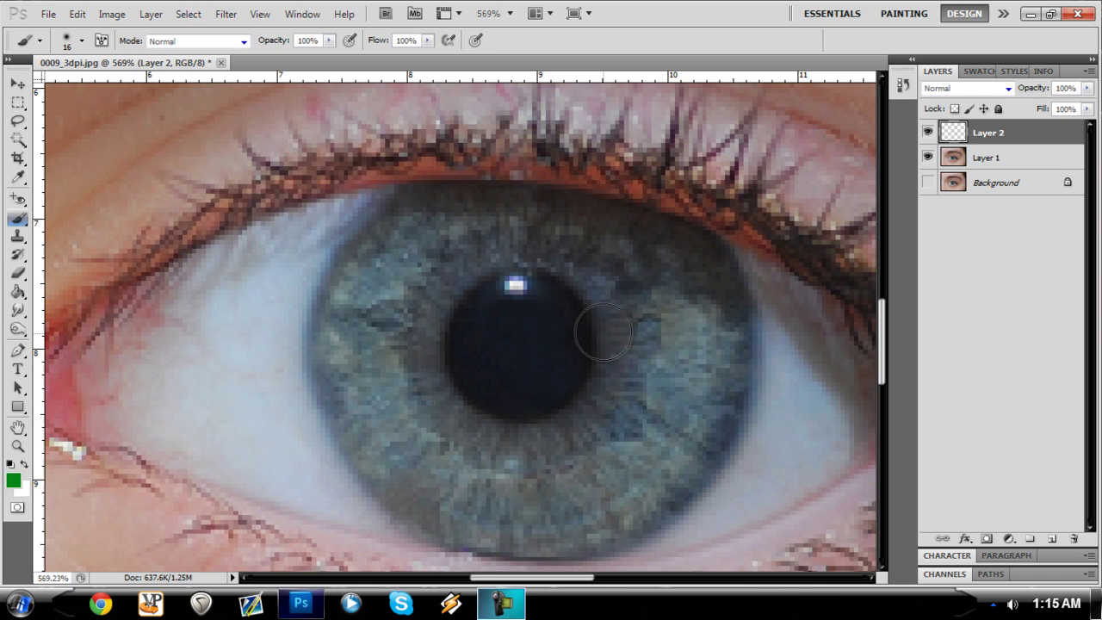
{"action": "mouse_move", "coordinate": [621, 355]}
{"action": "left_mouse_down"}
{"action": "mouse_move", "coordinate": [585, 253]}
{"action": "mouse_move", "coordinate": [522, 222]}
{"action": "mouse_move", "coordinate": [446, 255]}
{"action": "mouse_move", "coordinate": [417, 296]}
{"action": "mouse_move", "coordinate": [403, 360]}
{"action": "mouse_move", "coordinate": [430, 413]}
{"action": "mouse_move", "coordinate": [487, 457]}
{"action": "mouse_move", "coordinate": [603, 441]}
{"action": "mouse_move", "coordinate": [646, 371]}
{"action": "mouse_move", "coordinate": [631, 346]}
{"action": "mouse_move", "coordinate": [633, 284]}
{"action": "mouse_move", "coordinate": [586, 226]}
{"action": "mouse_move", "coordinate": [517, 208]}
{"action": "mouse_move", "coordinate": [409, 207]}
{"action": "mouse_move", "coordinate": [379, 225]}
{"action": "mouse_move", "coordinate": [353, 276]}
{"action": "mouse_move", "coordinate": [336, 388]}
{"action": "mouse_move", "coordinate": [400, 482]}
{"action": "mouse_move", "coordinate": [503, 527]}
{"action": "mouse_move", "coordinate": [581, 524]}
{"action": "mouse_move", "coordinate": [660, 490]}
{"action": "mouse_move", "coordinate": [713, 412]}
{"action": "mouse_move", "coordinate": [724, 288]}
{"action": "mouse_move", "coordinate": [702, 258]}
{"action": "mouse_move", "coordinate": [560, 202]}
{"action": "mouse_move", "coordinate": [534, 228]}
{"action": "mouse_move", "coordinate": [669, 284]}
{"action": "mouse_move", "coordinate": [670, 379]}
{"action": "mouse_move", "coordinate": [603, 457]}
{"action": "mouse_move", "coordinate": [517, 470]}
{"action": "mouse_move", "coordinate": [407, 406]}
{"action": "mouse_move", "coordinate": [394, 276]}
{"action": "mouse_move", "coordinate": [437, 241]}
{"action": "mouse_move", "coordinate": [384, 335]}
{"action": "left_mouse_up"}
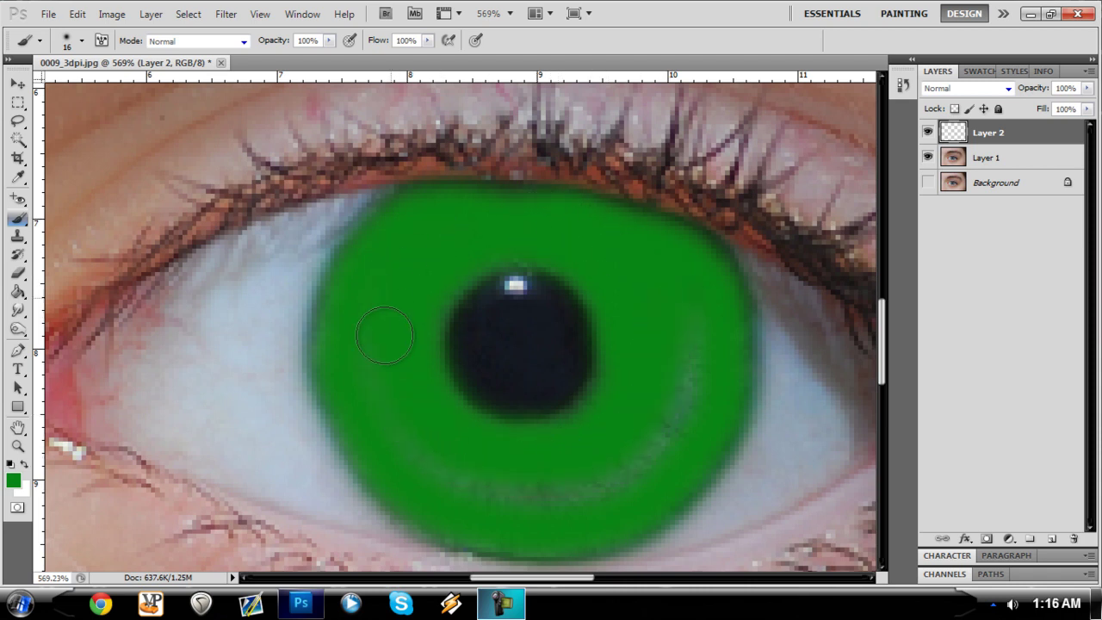
{"action": "mouse_move", "coordinate": [439, 447]}
{"action": "left_mouse_down"}
{"action": "mouse_move", "coordinate": [517, 480]}
{"action": "mouse_move", "coordinate": [644, 448]}
{"action": "mouse_move", "coordinate": [689, 374]}
{"action": "mouse_move", "coordinate": [690, 303]}
{"action": "left_mouse_up"}
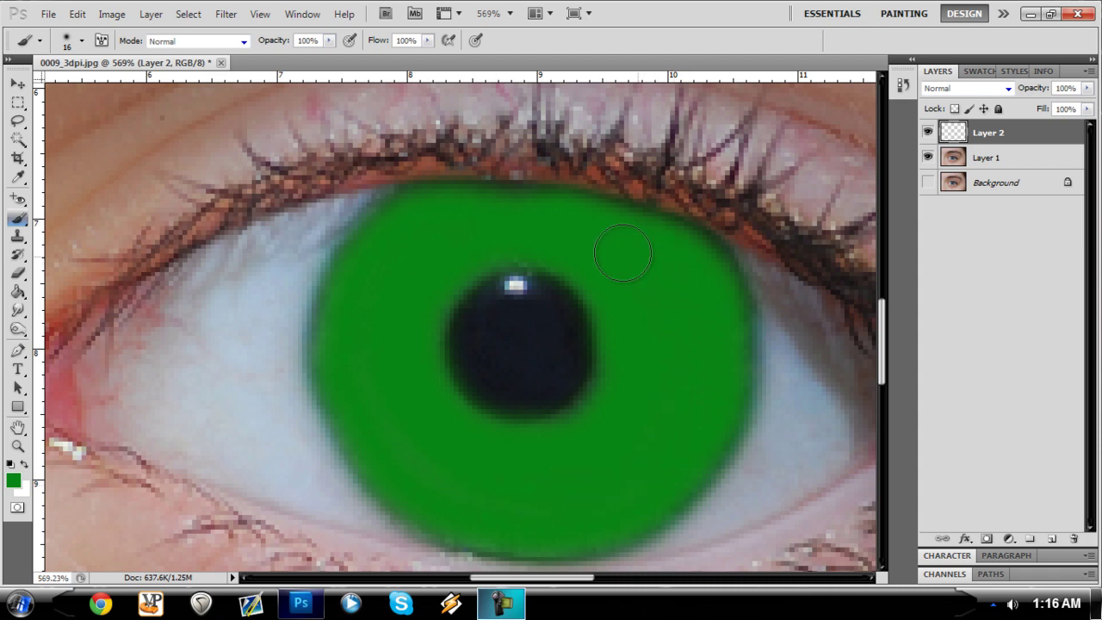
{"action": "left_click_drag", "start_coordinate": [520, 232], "coordinate": [499, 221]}
{"action": "scroll", "coordinate": [652, 263], "scroll_direction": "down", "scroll_amount": 1}
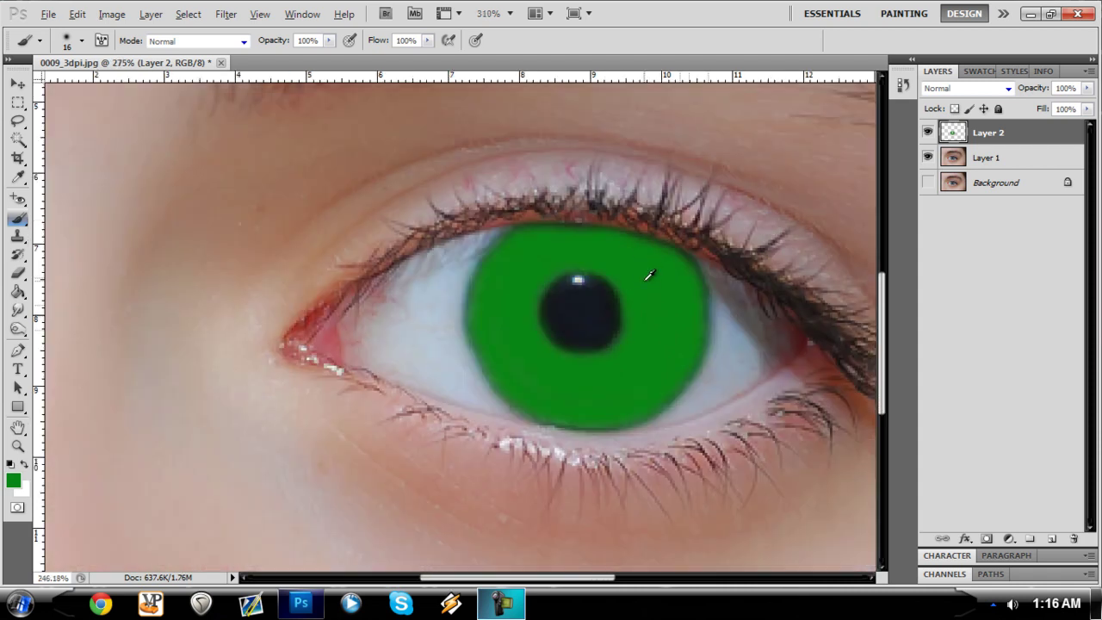
{"action": "scroll", "coordinate": [648, 276], "scroll_direction": "down", "scroll_amount": 1}
{"action": "key", "text": "alt"}
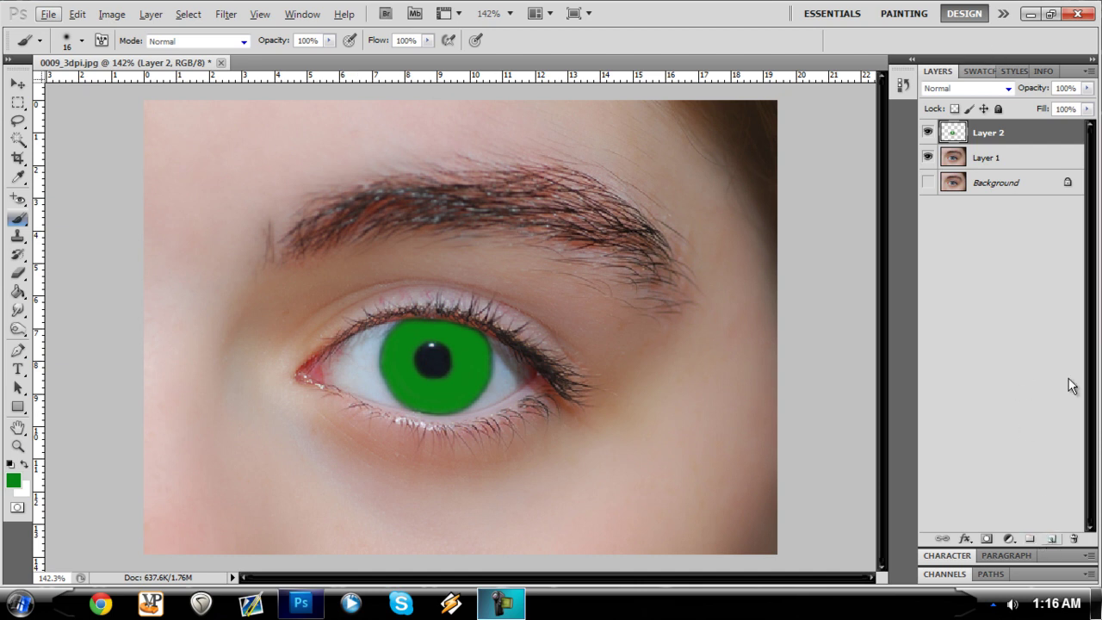
Step: Select the iris shape from Layer 2 and copy that part of Layer 1 to a new Layer 3
{"action": "left_click", "coordinate": [954, 137], "text": "ctrl"}
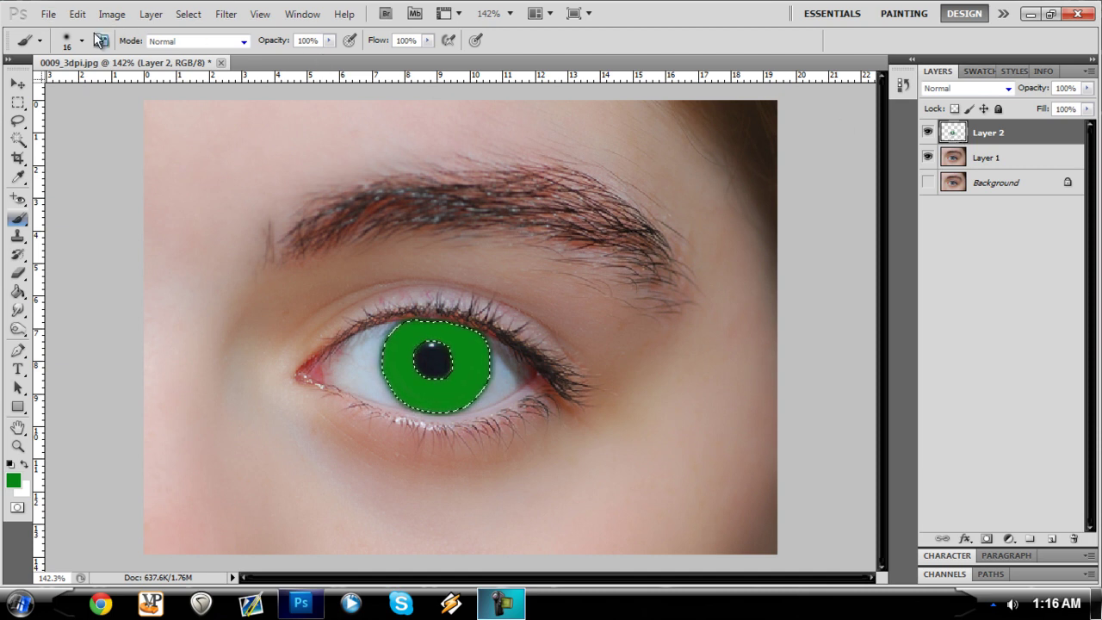
{"action": "left_click", "coordinate": [1031, 161]}
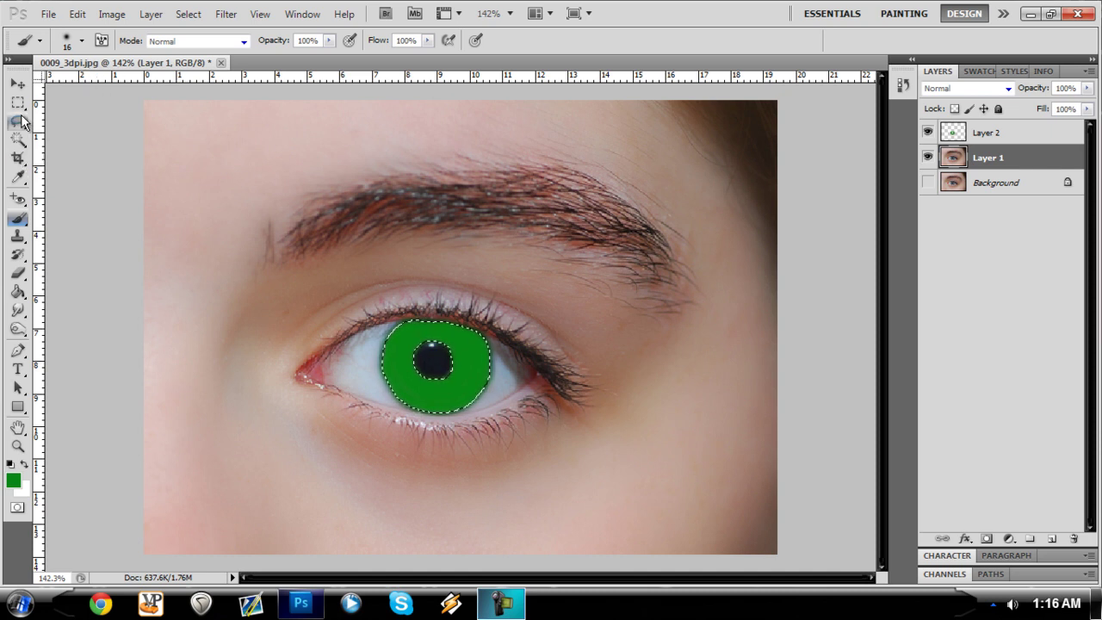
{"action": "left_click", "coordinate": [18, 102]}
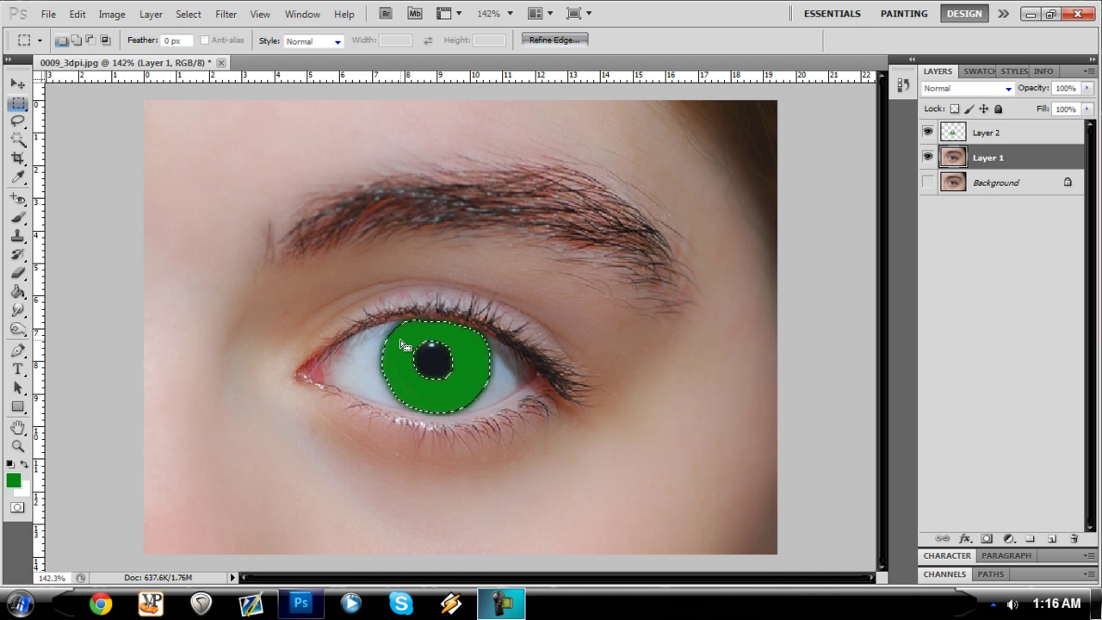
{"action": "right_click", "coordinate": [402, 344]}
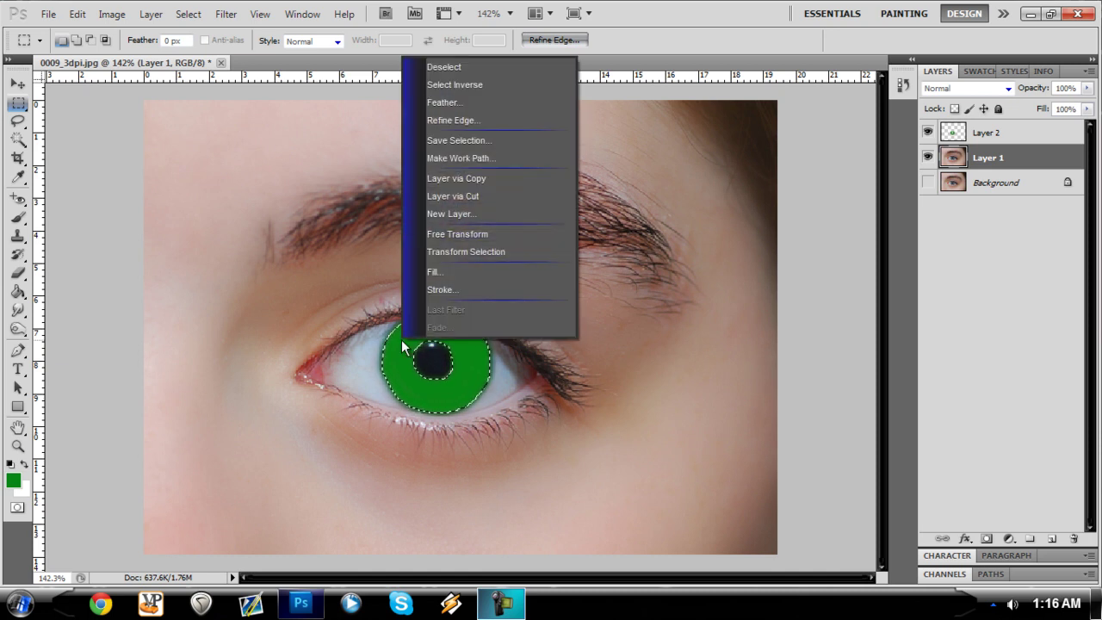
{"action": "left_click", "coordinate": [489, 178]}
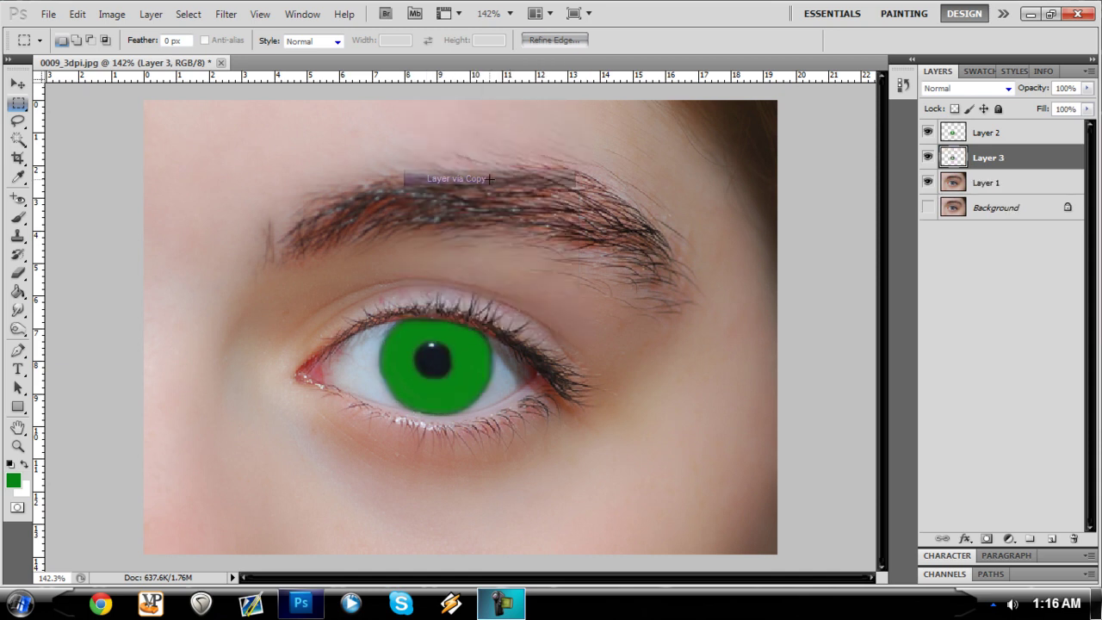
Step: Desaturate the Layer 3 iris copy to grey, then show Layer 2 again
{"action": "left_click", "coordinate": [927, 182]}
{"action": "left_click", "coordinate": [928, 131]}
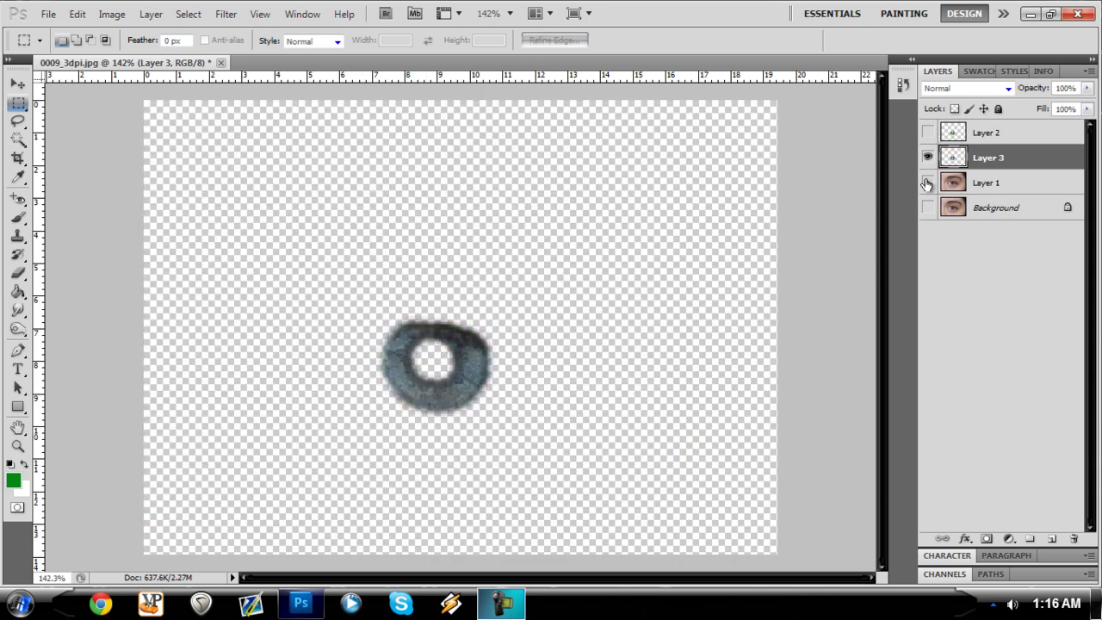
{"action": "left_click", "coordinate": [928, 183]}
{"action": "left_click", "coordinate": [928, 132]}
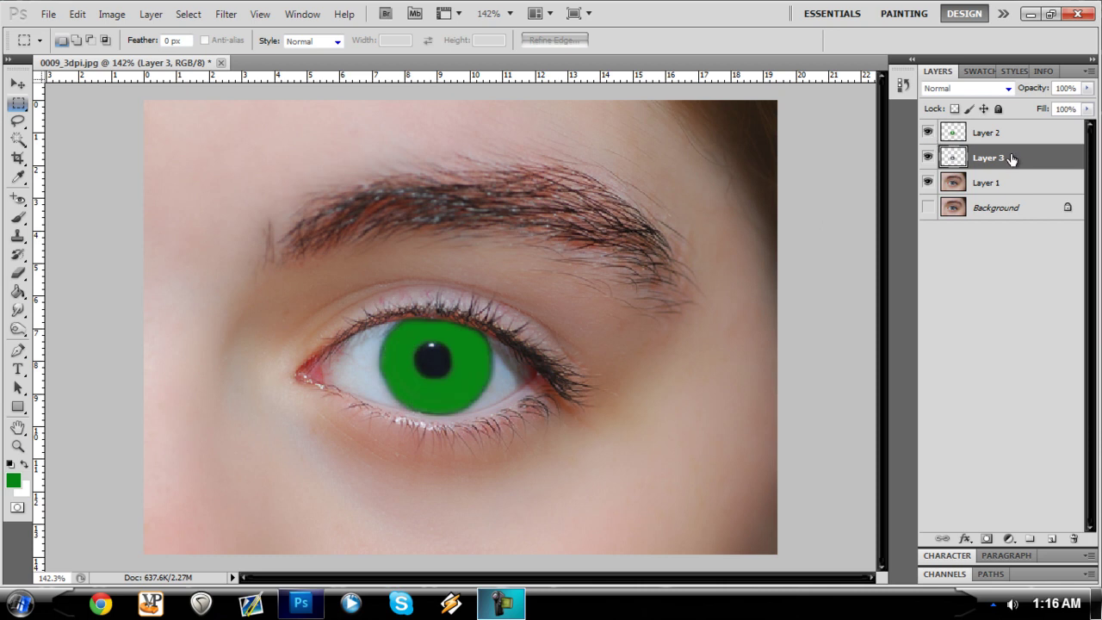
{"action": "left_click", "coordinate": [928, 133]}
{"action": "left_click", "coordinate": [123, 15]}
{"action": "mouse_move", "coordinate": [134, 53]}
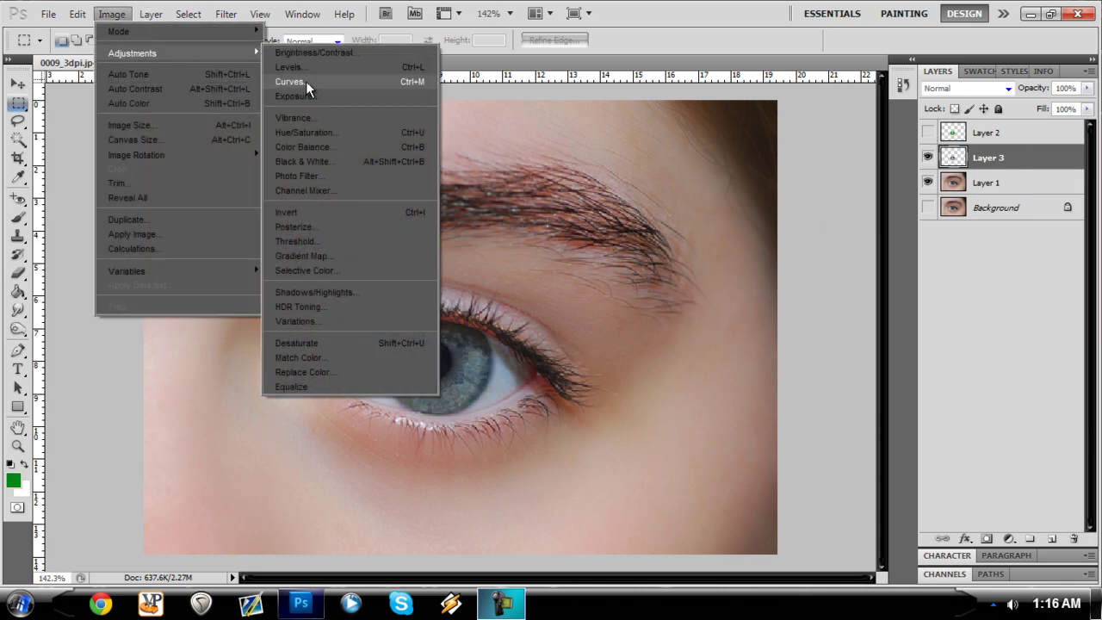
{"action": "left_click", "coordinate": [302, 343]}
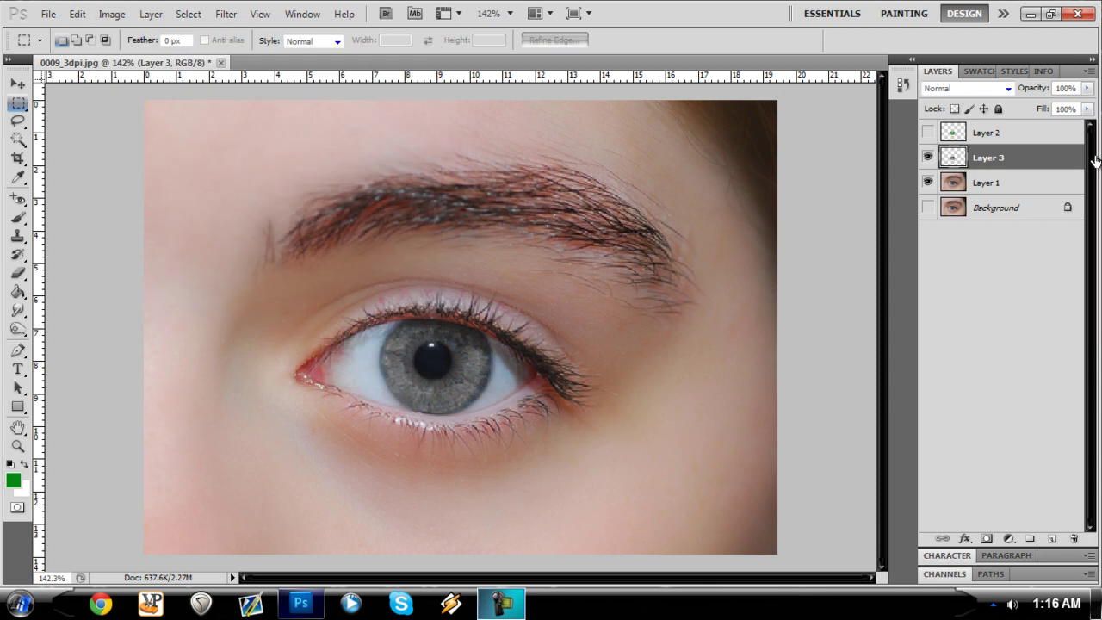
{"action": "left_click", "coordinate": [927, 132]}
Step: Set the green Layer 2 blend mode to Overlay
{"action": "left_click", "coordinate": [999, 133]}
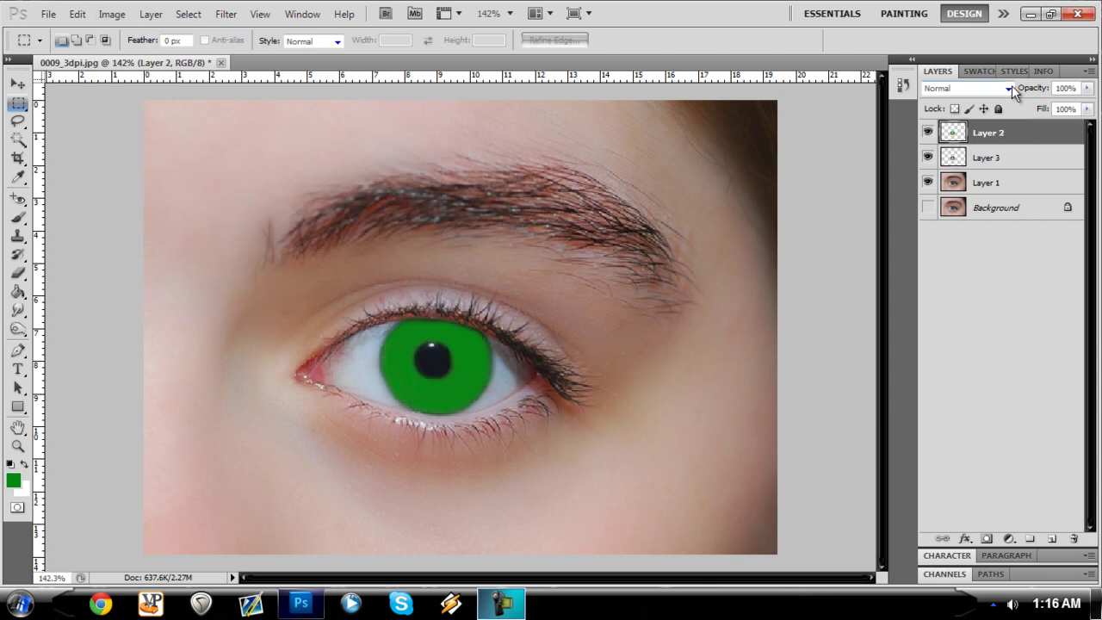
{"action": "left_click", "coordinate": [1011, 88]}
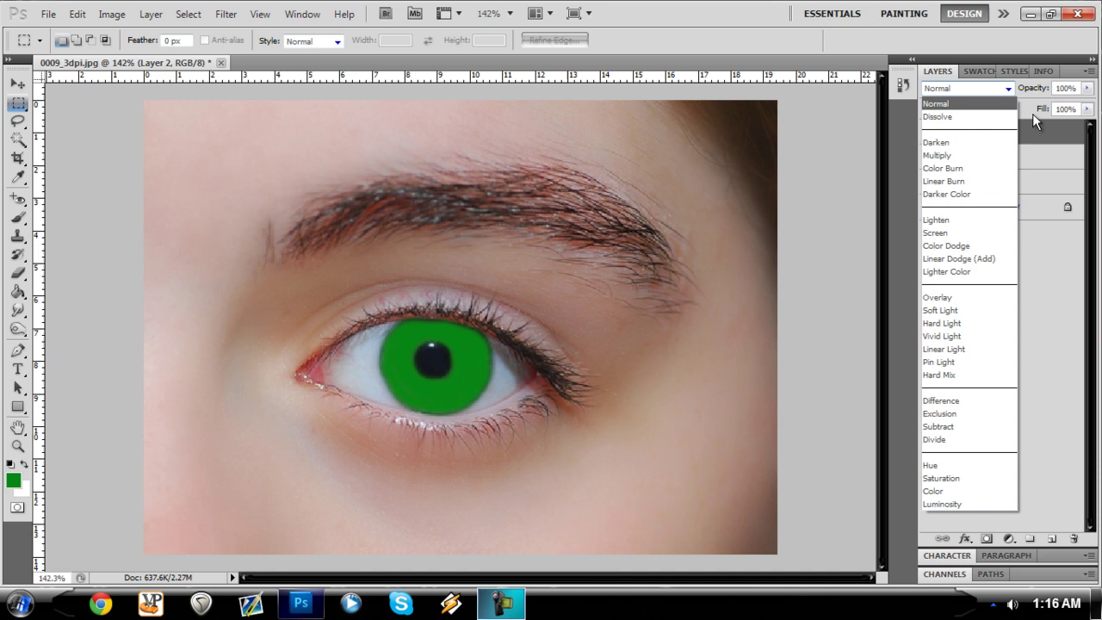
{"action": "left_click", "coordinate": [1033, 120]}
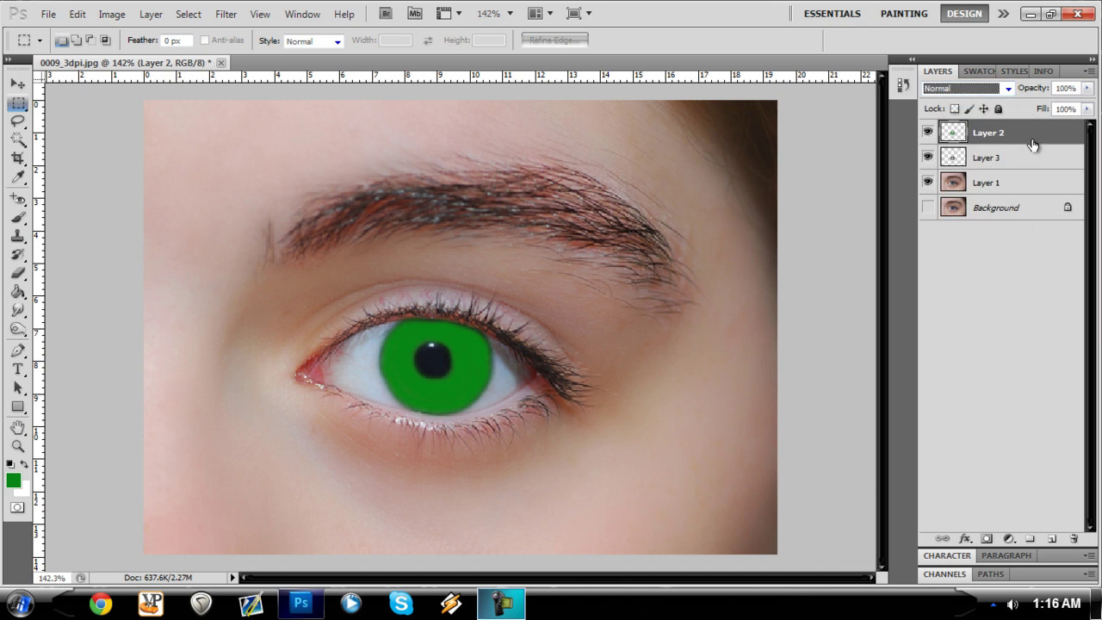
{"action": "left_click", "coordinate": [1008, 89]}
{"action": "left_click", "coordinate": [959, 293]}
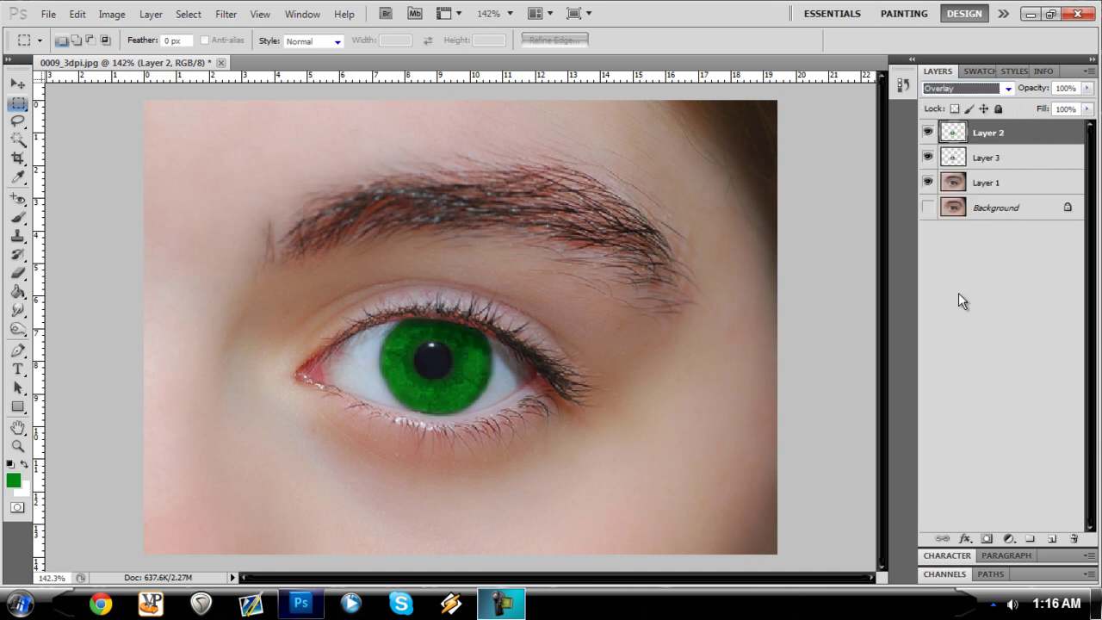
Step: Adjust Layer 2's opacity to about 51%
{"action": "left_click", "coordinate": [1088, 88]}
{"action": "left_click_drag", "start_coordinate": [1087, 105], "coordinate": [1048, 111]}
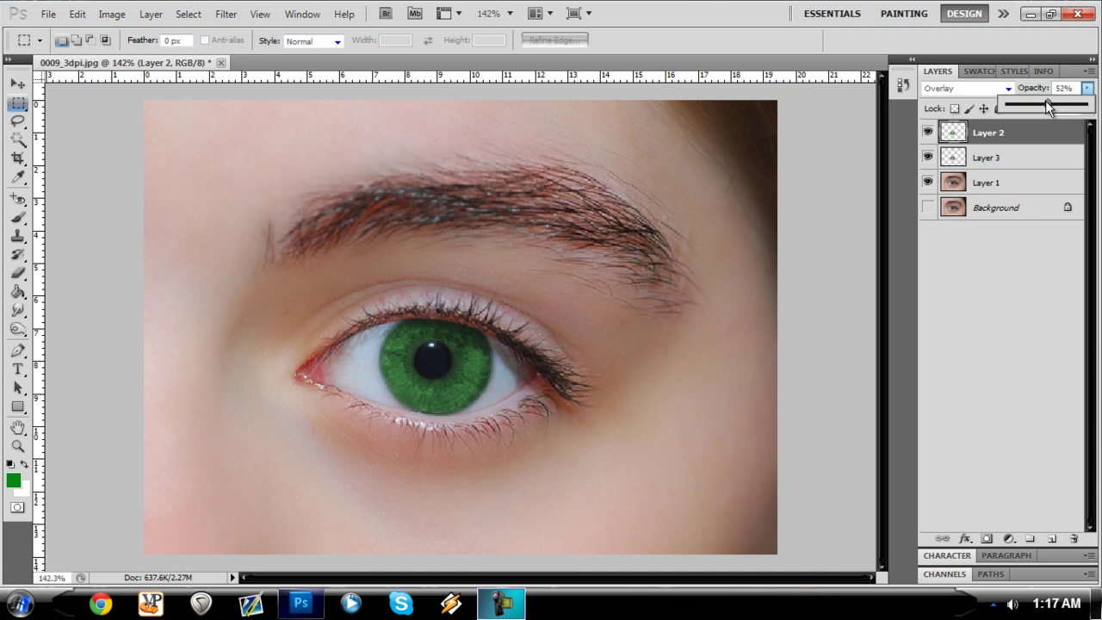
{"action": "left_click_drag", "start_coordinate": [1048, 107], "coordinate": [1069, 108]}
{"action": "mouse_move", "coordinate": [1068, 105]}
{"action": "left_mouse_down"}
{"action": "mouse_move", "coordinate": [1027, 114]}
{"action": "mouse_move", "coordinate": [1043, 108]}
{"action": "left_mouse_up"}
Step: Show Background, merge Layers 1–3 into one, and toggle it to compare with the original
{"action": "left_click", "coordinate": [929, 207]}
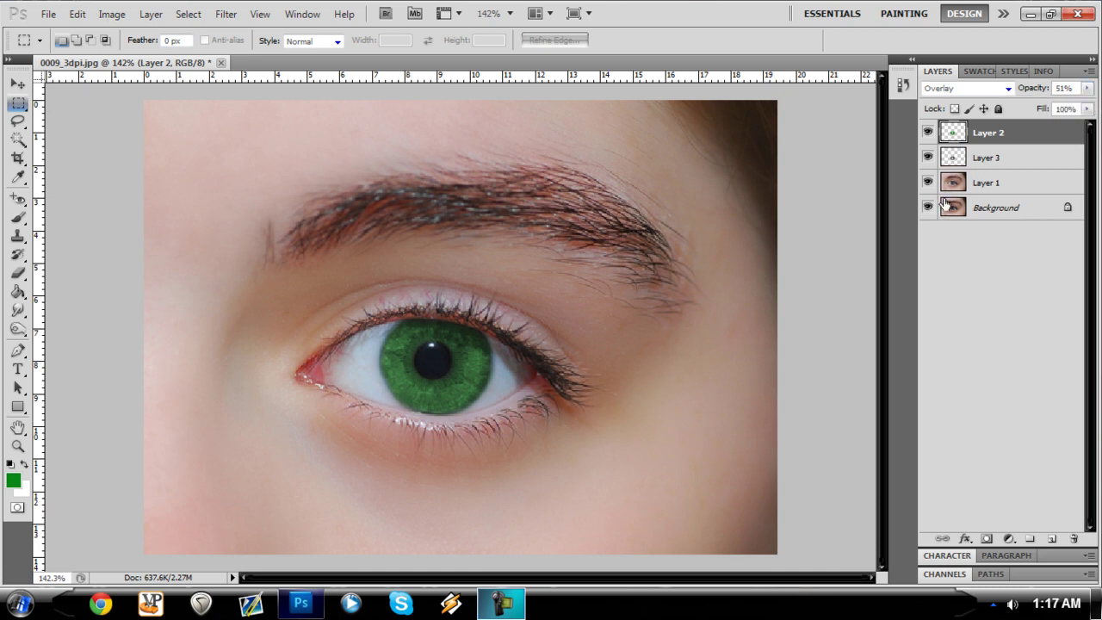
{"action": "left_click", "coordinate": [996, 182]}
{"action": "left_click", "coordinate": [1010, 131], "text": "shift"}
{"action": "right_click", "coordinate": [1016, 160]}
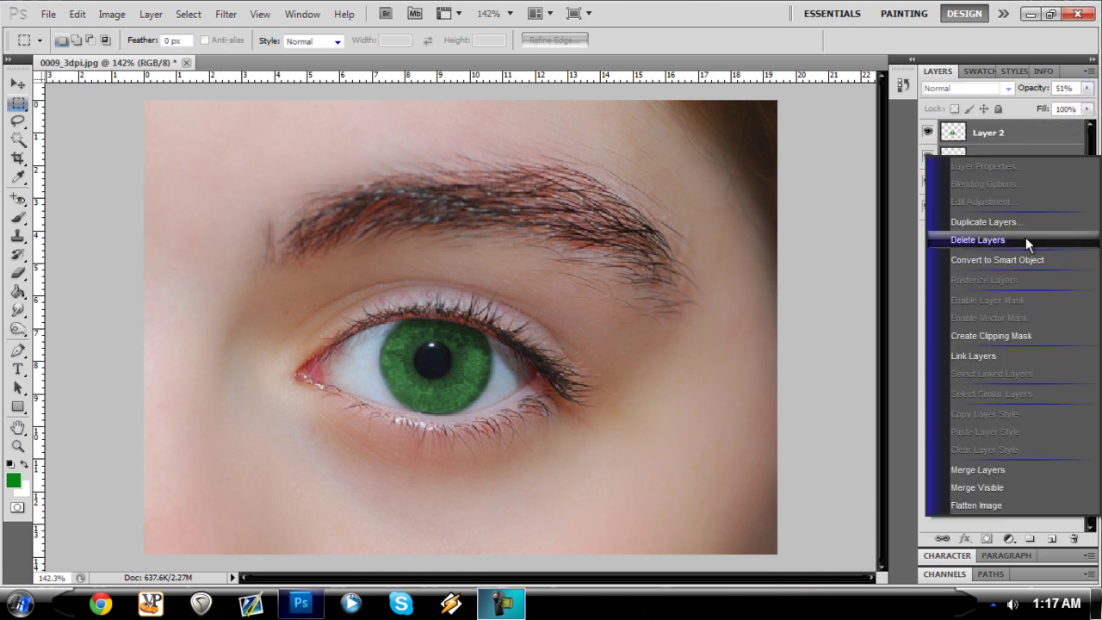
{"action": "left_click", "coordinate": [994, 469]}
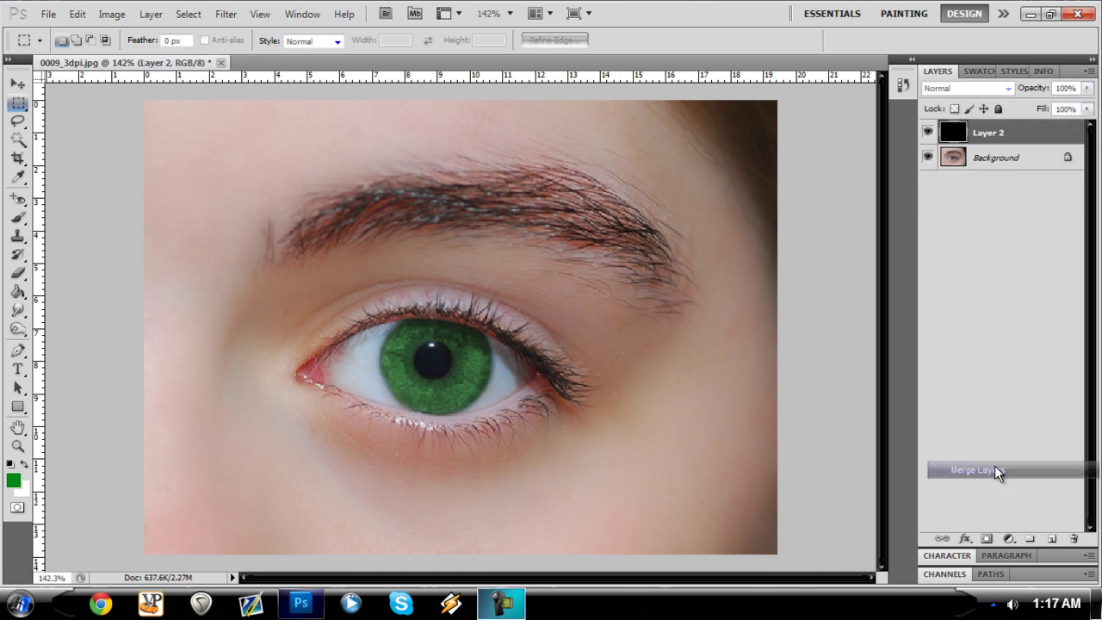
{"action": "left_click", "coordinate": [928, 133]}
{"action": "left_click", "coordinate": [929, 133]}
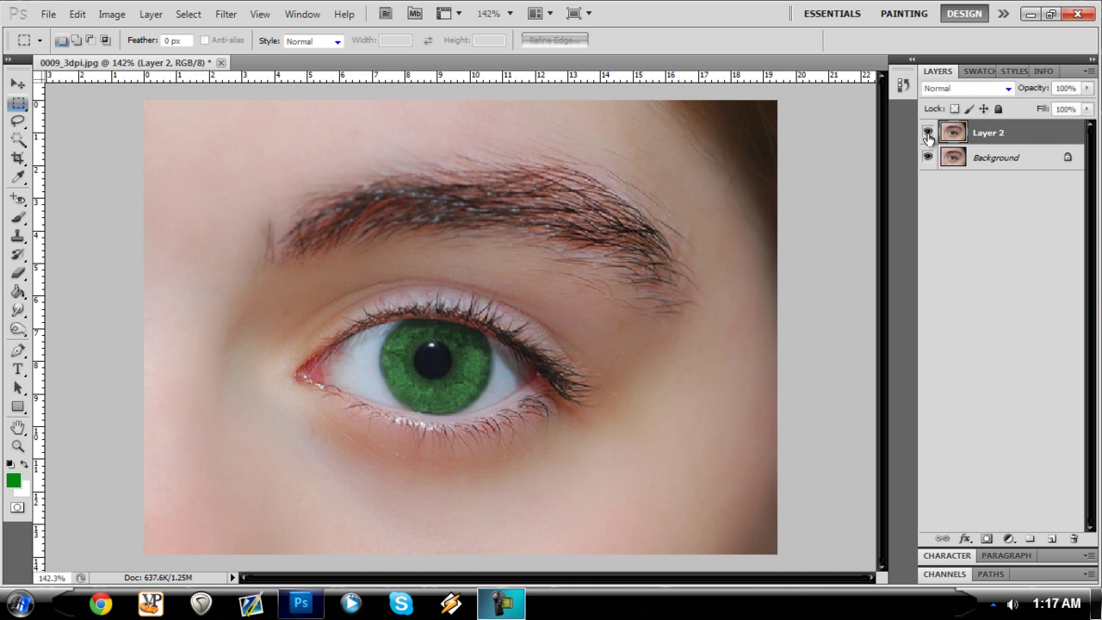